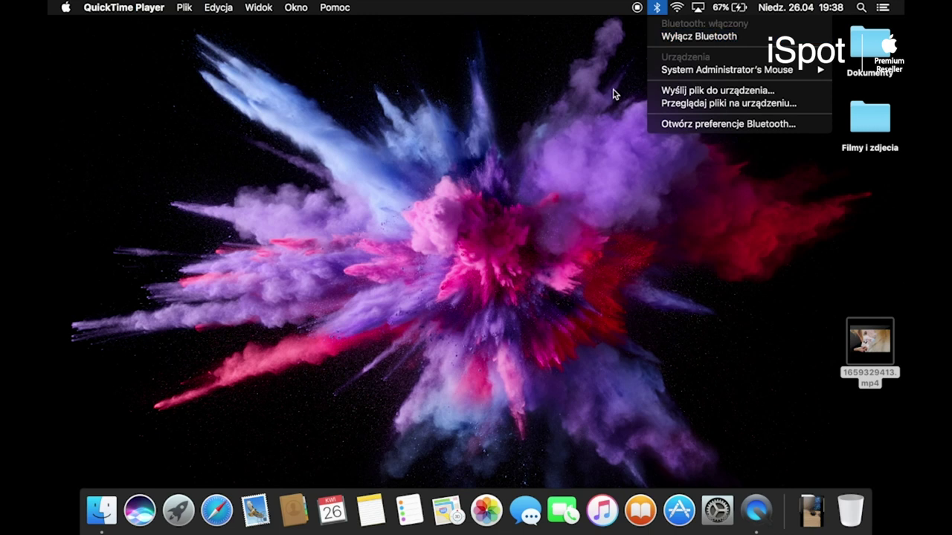
Check the Bluetooth status in System Preferences, then close the window
left_click(617, 85)
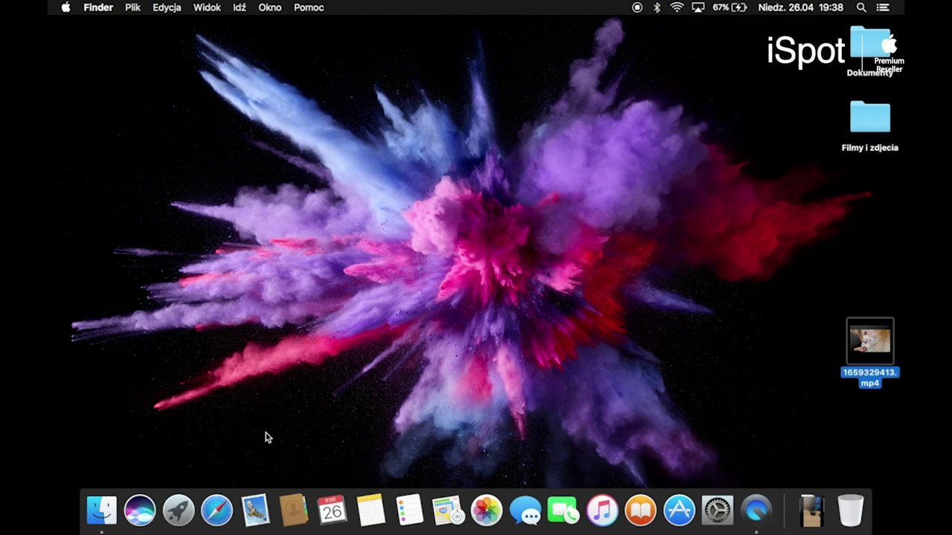
left_click(728, 518)
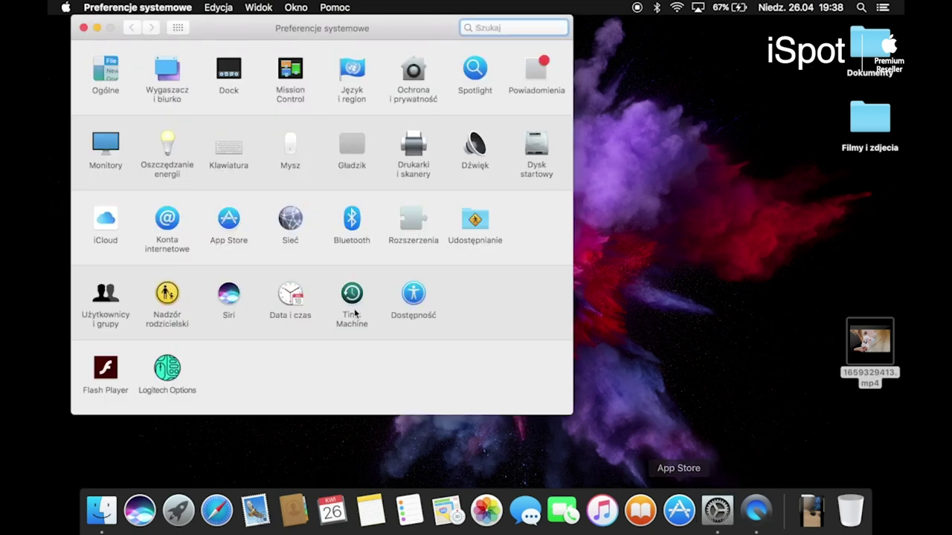
left_click(353, 223)
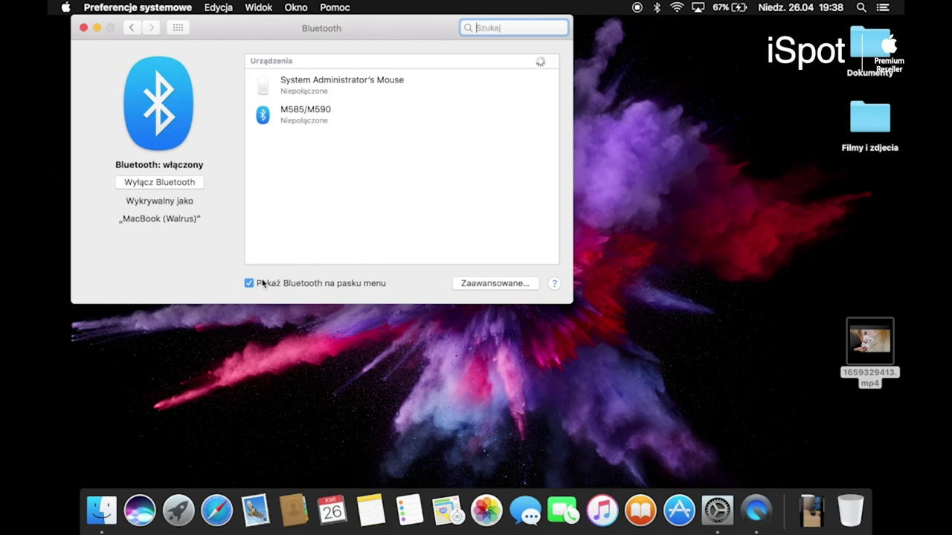
left_click(83, 28)
Check the quick status lists for Bluetooth and the available Wi-Fi networks
left_click(656, 9)
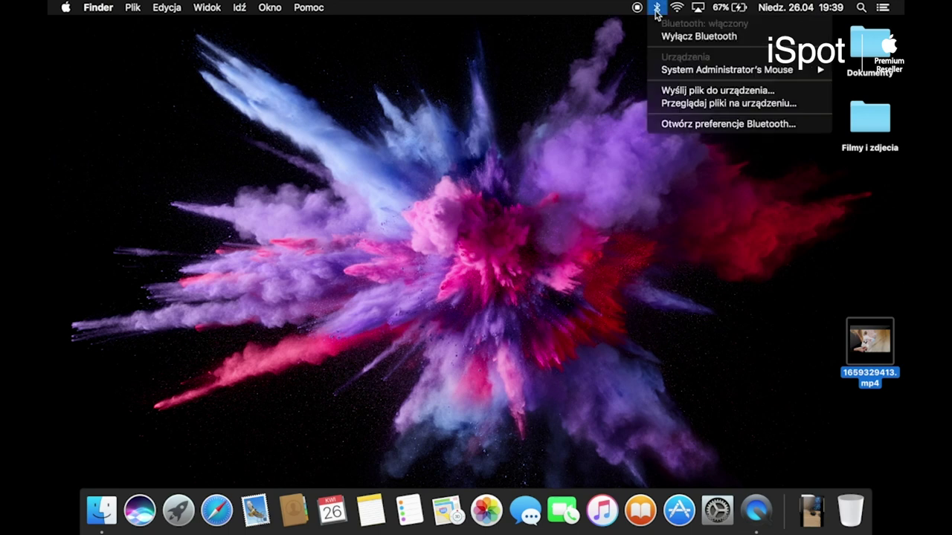
left_click(636, 62)
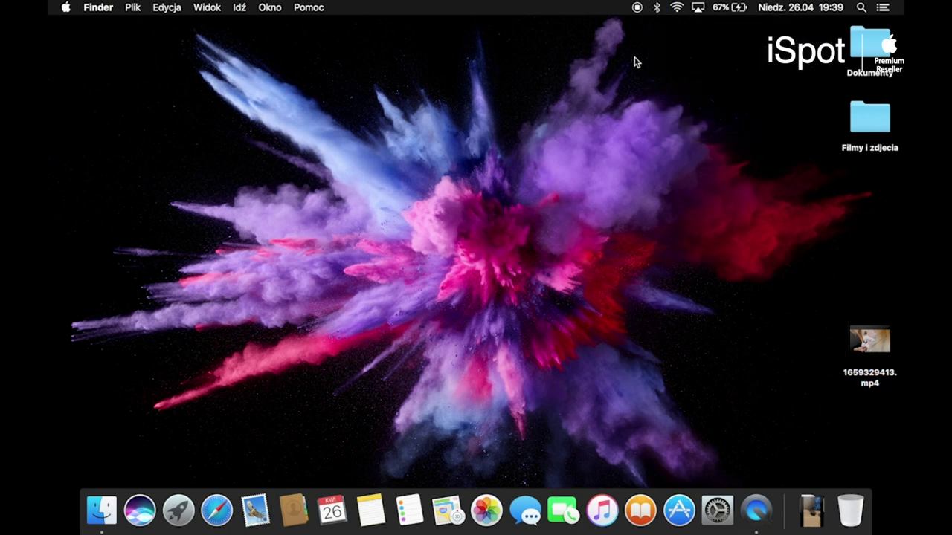
left_click(676, 8)
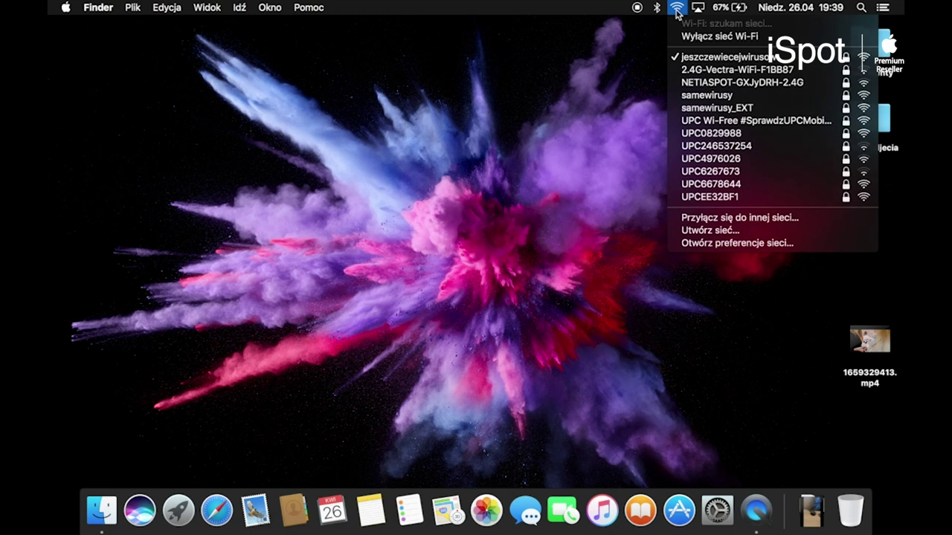
left_click(652, 71)
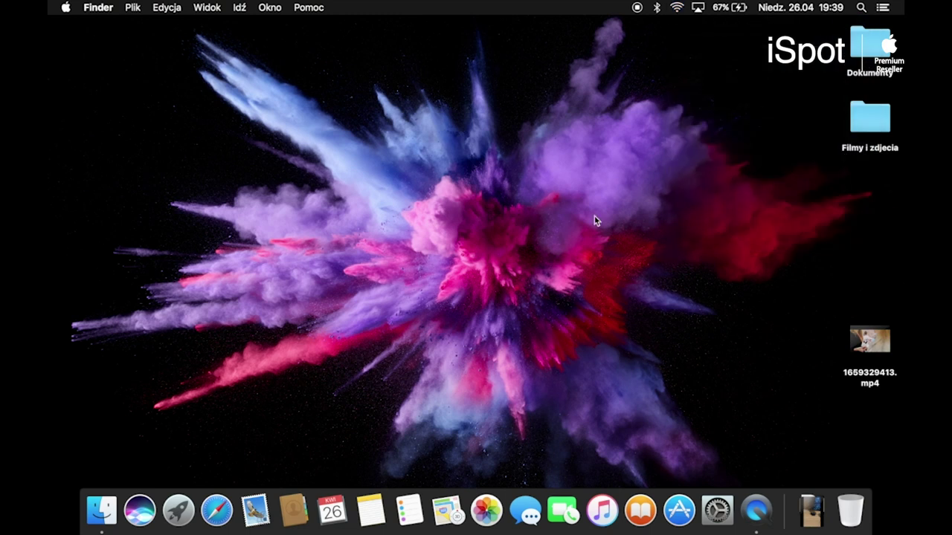
Open AirDrop in Finder, review who can discover this Mac, and close the window
left_click(100, 519)
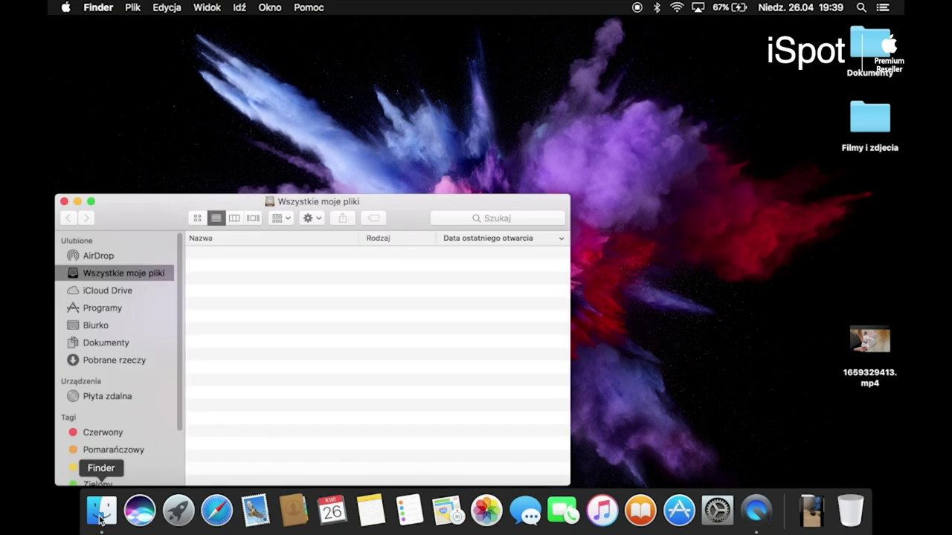
left_click(109, 259)
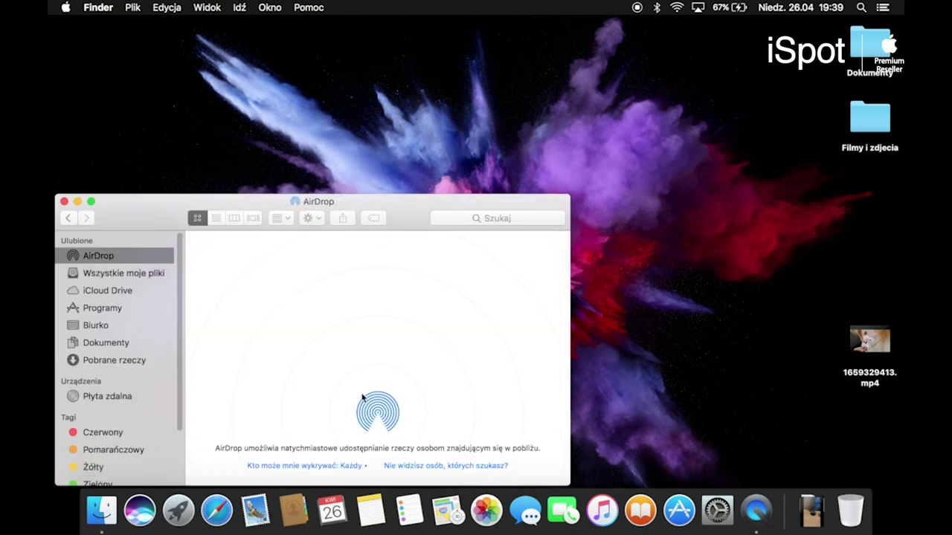
left_click(354, 466)
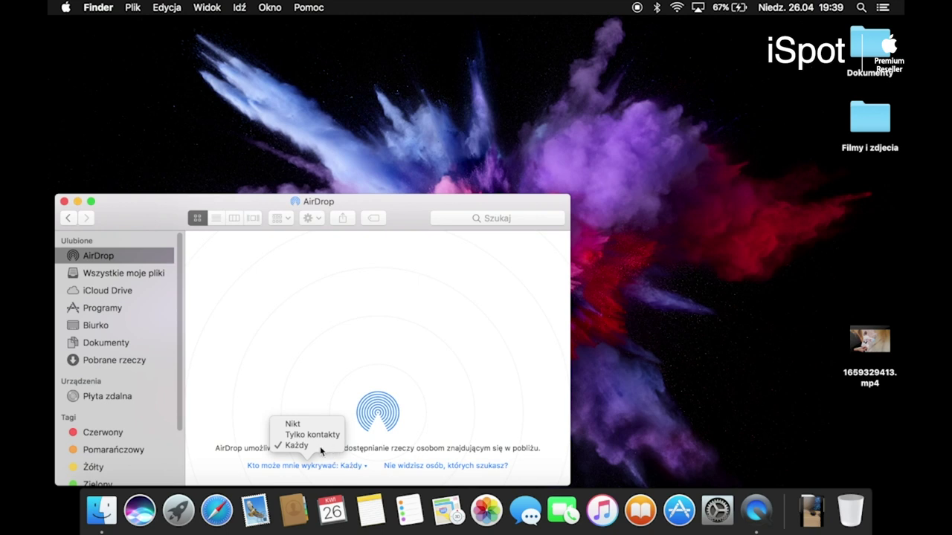
left_click(63, 203)
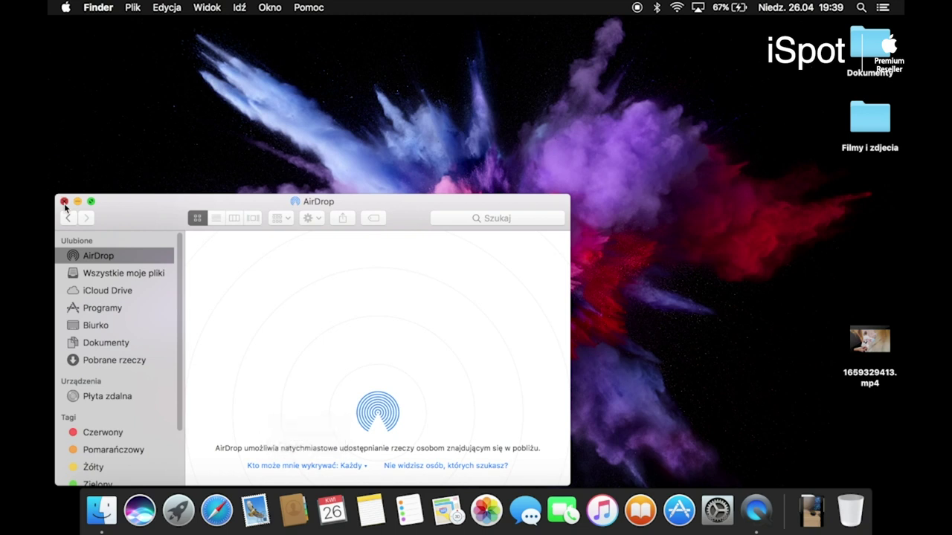
left_click(64, 203)
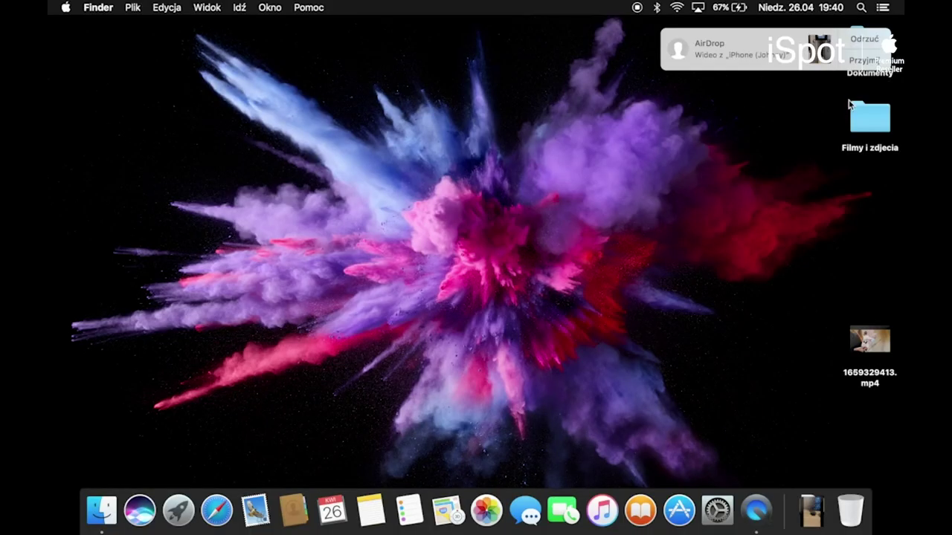
Accept the incoming AirDrop video and move IMG_2893.MOV from the Pobrane rzeczy folder to the desktop
left_click(862, 60)
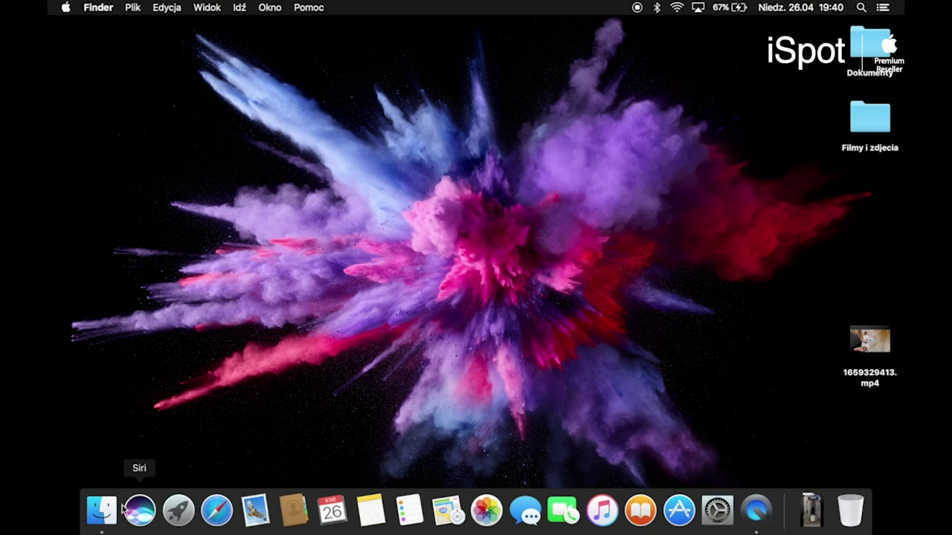
left_click(124, 482)
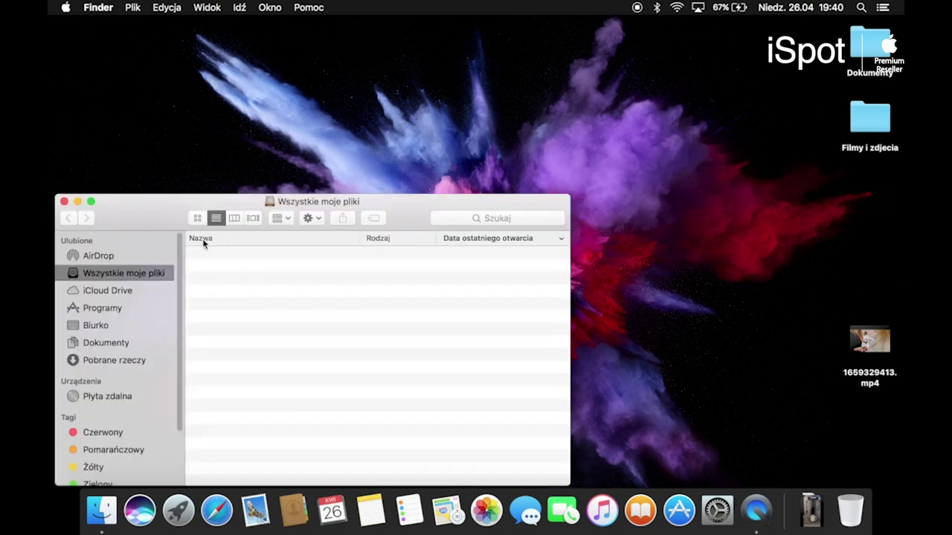
left_click(111, 360)
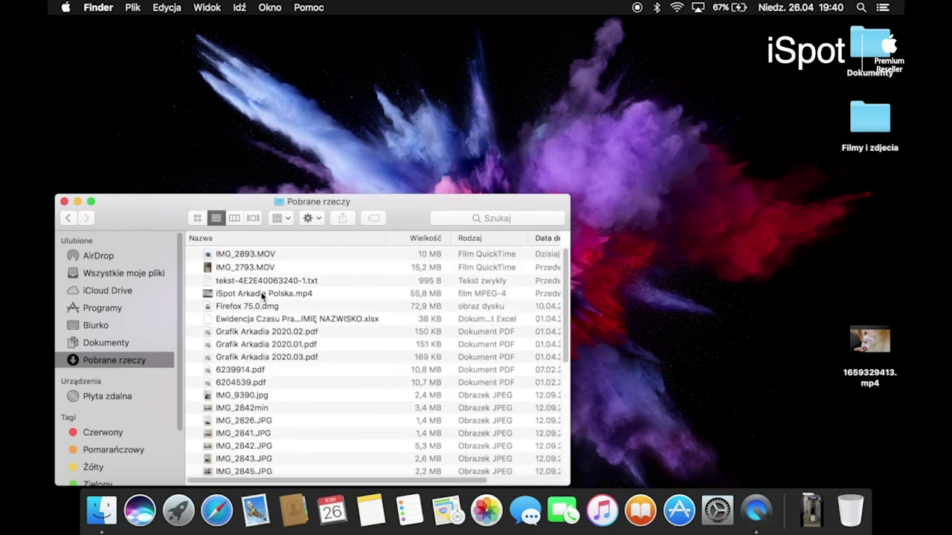
left_click(256, 256)
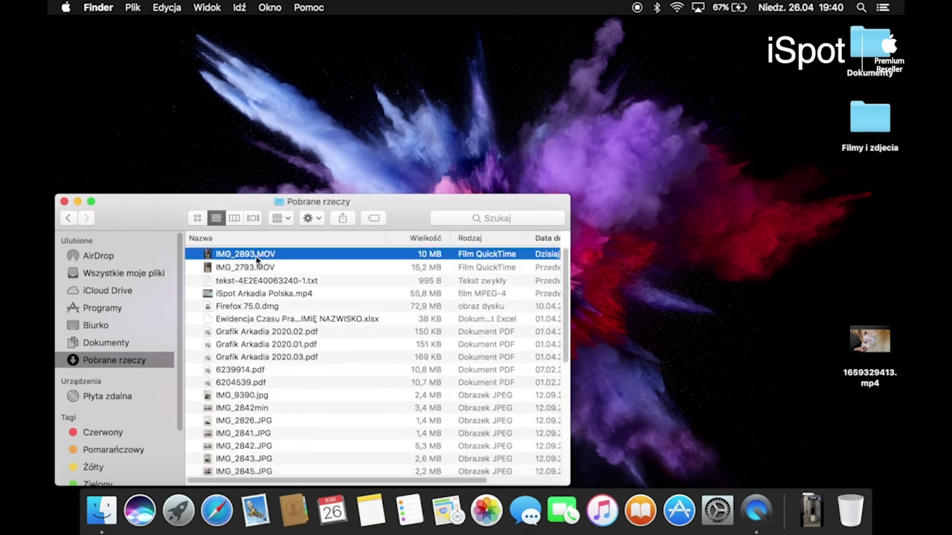
left_click_drag(257, 258, 655, 195)
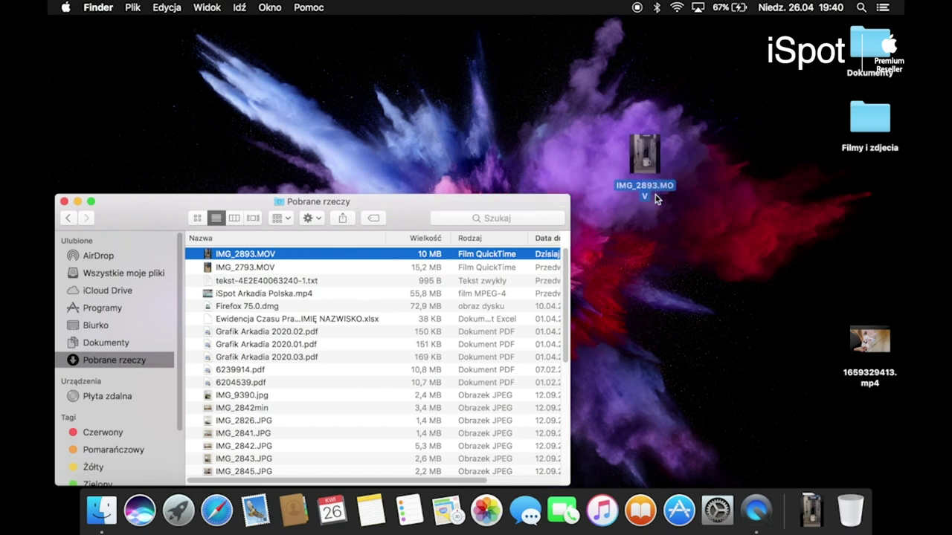
left_click(64, 202)
Reposition IMG_2893.MOV in the upper-left area of the desktop and deselect it
mouse_move(615, 126)
left_click_drag(615, 127, 230, 119)
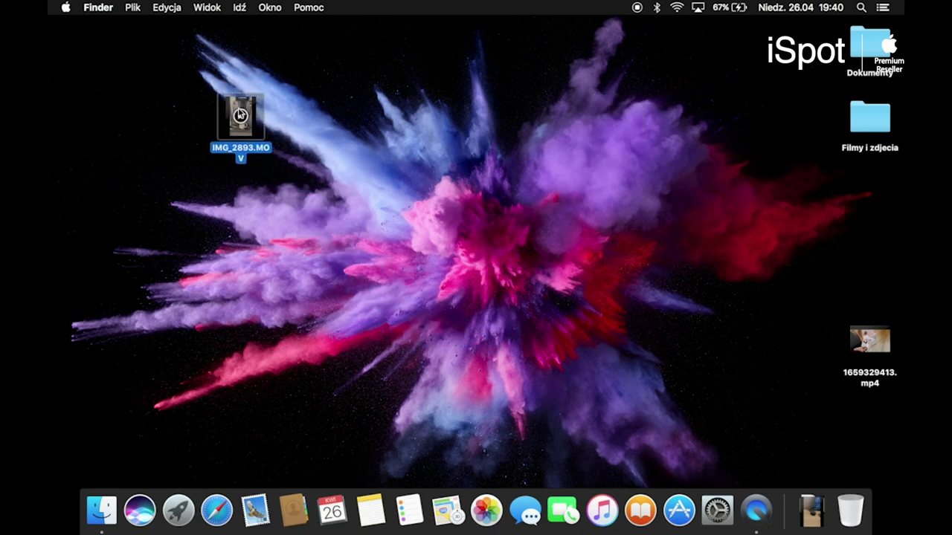
left_click(321, 105)
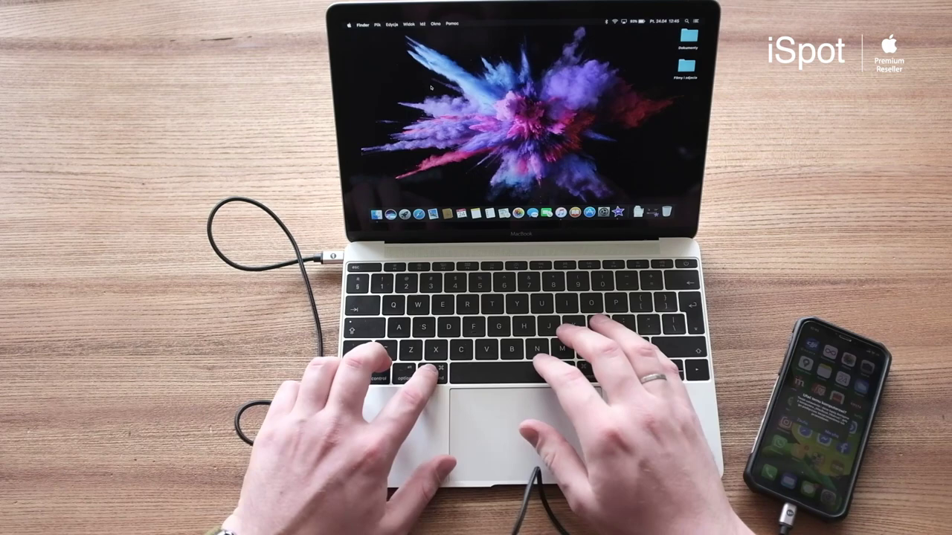
Find Pobieranie obrazów with a Spotlight search and launch it
key("super+space")
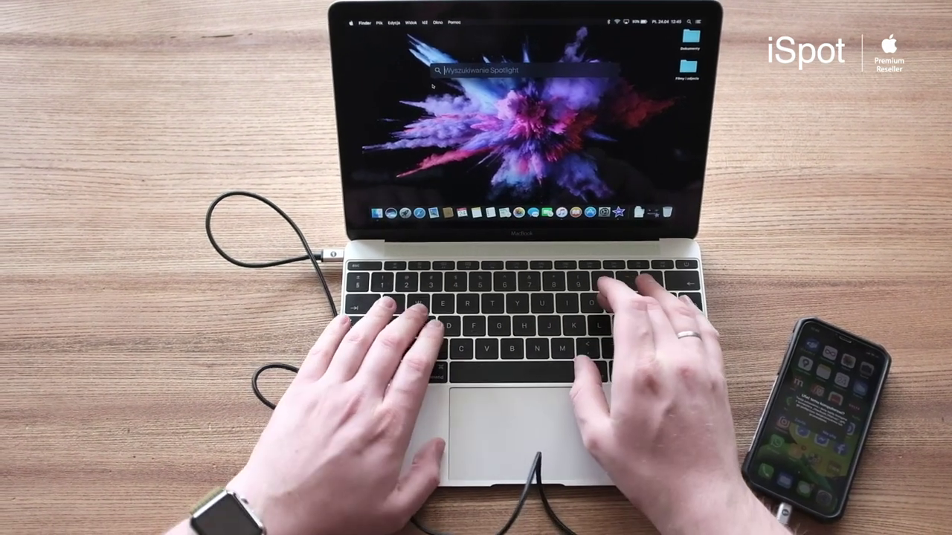
type("POBIE")
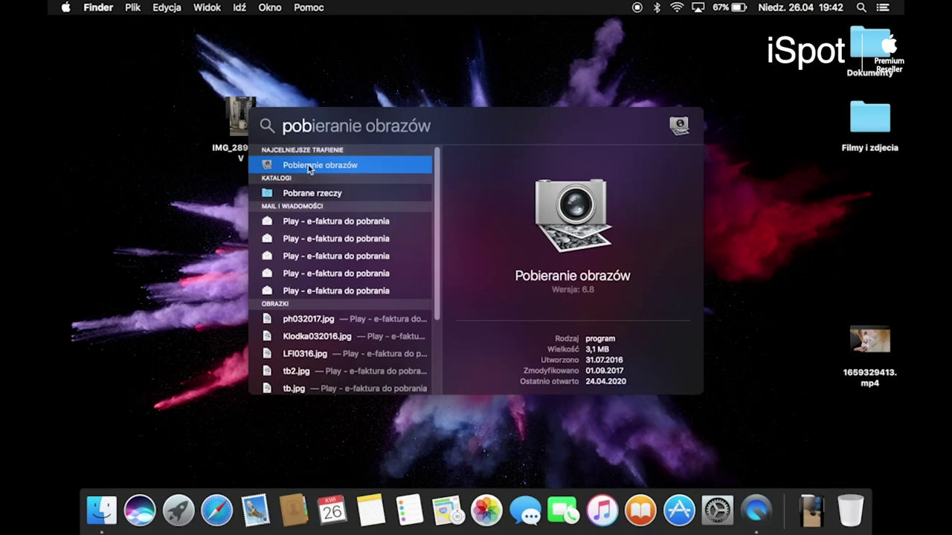
key("Return")
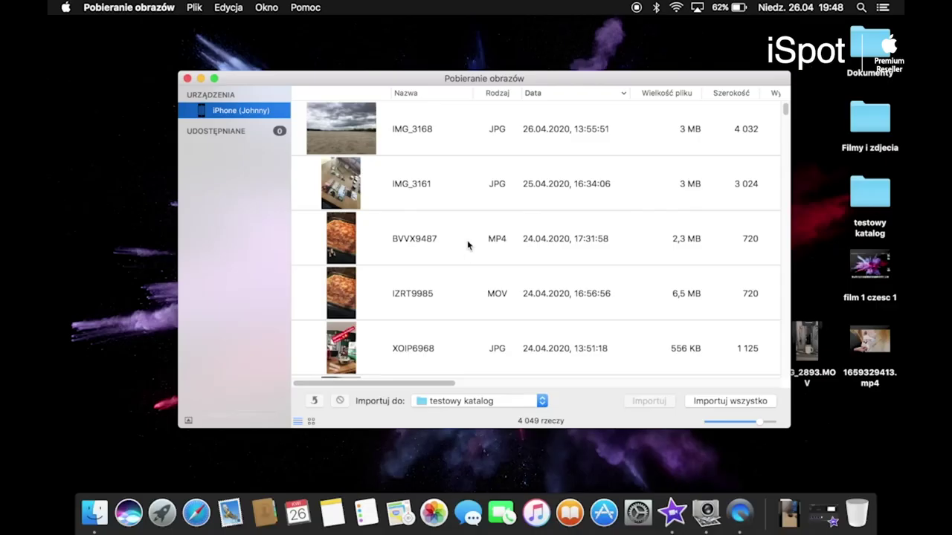
Select the IZRT9985 video on the iPhone and choose testowy katalog on the desktop as the import folder
left_click(414, 300)
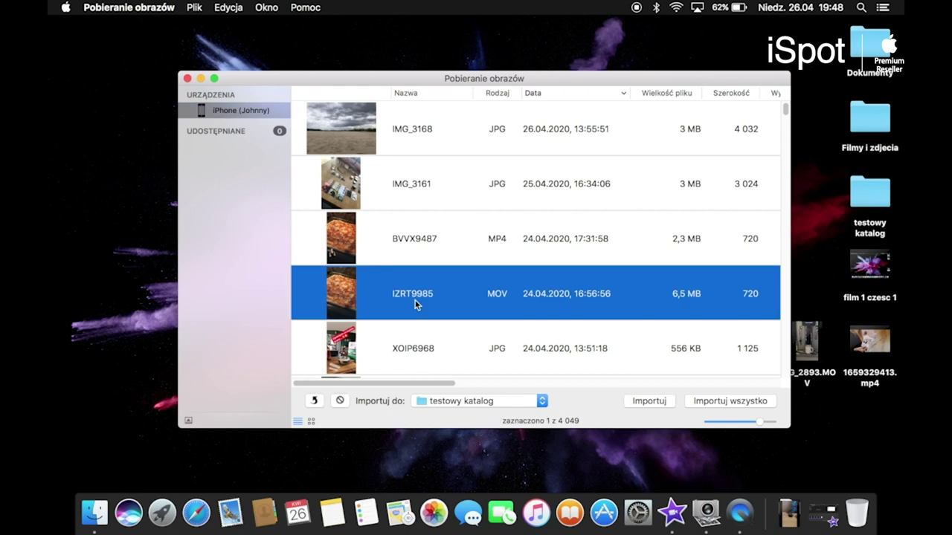
left_click(493, 401)
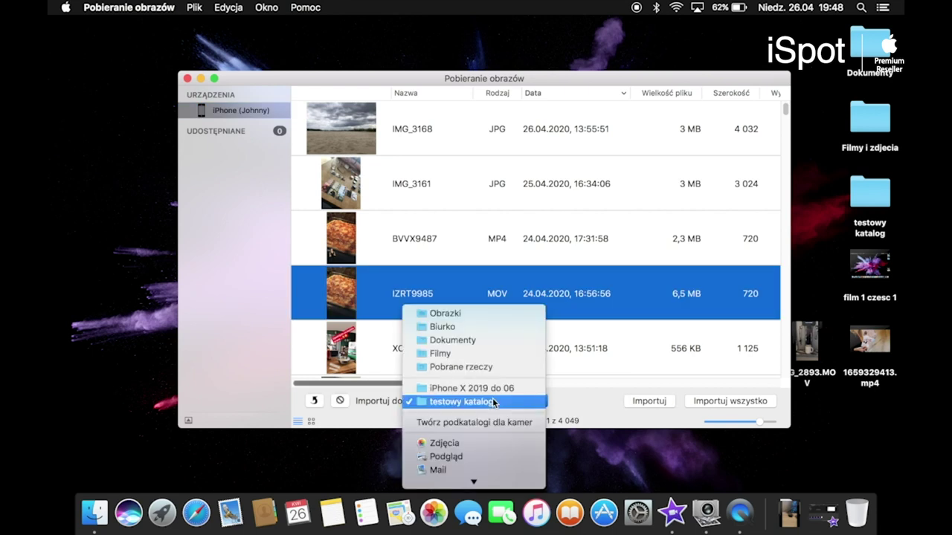
mouse_move(473, 482)
left_click(465, 481)
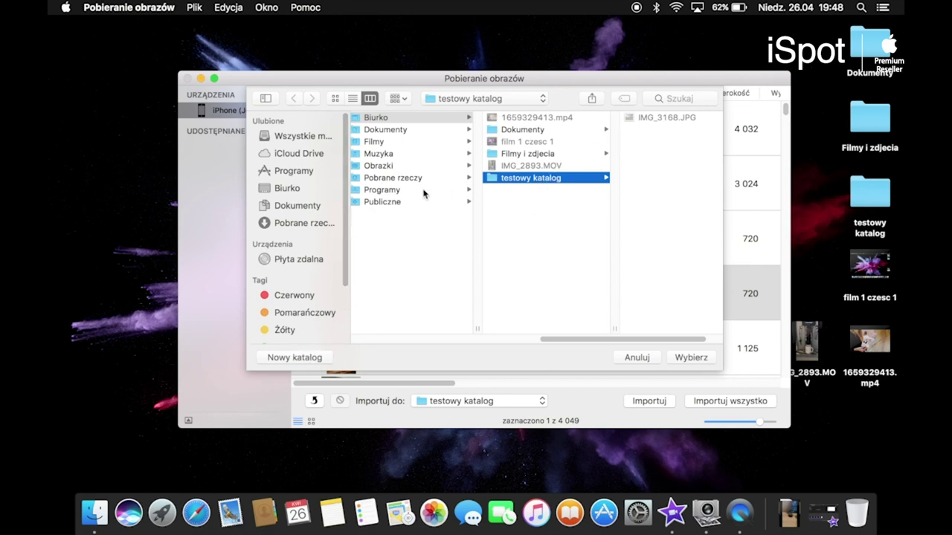
left_click(688, 357)
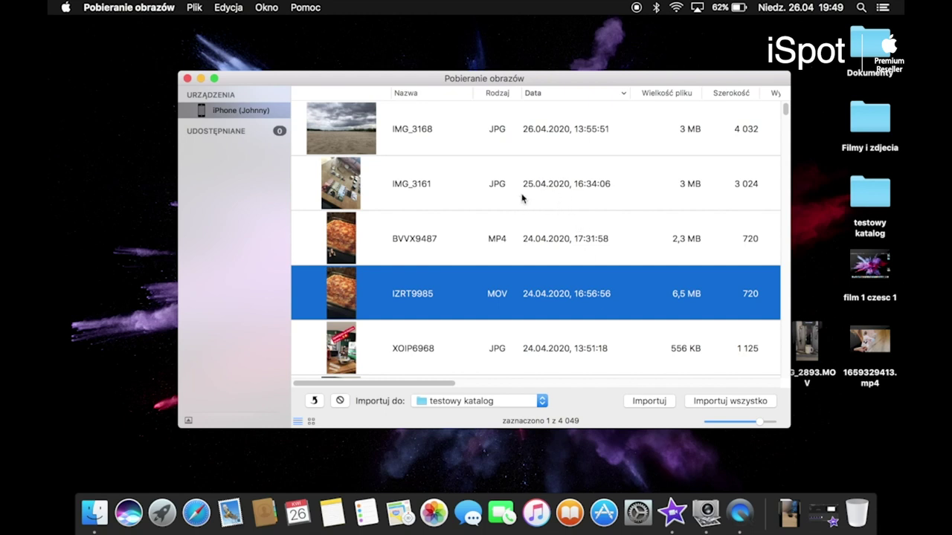
Try out selecting several separate items, the whole range from IMG_3168 to IZRT9985, and BVVX9487 alone
left_click(533, 179, "super")
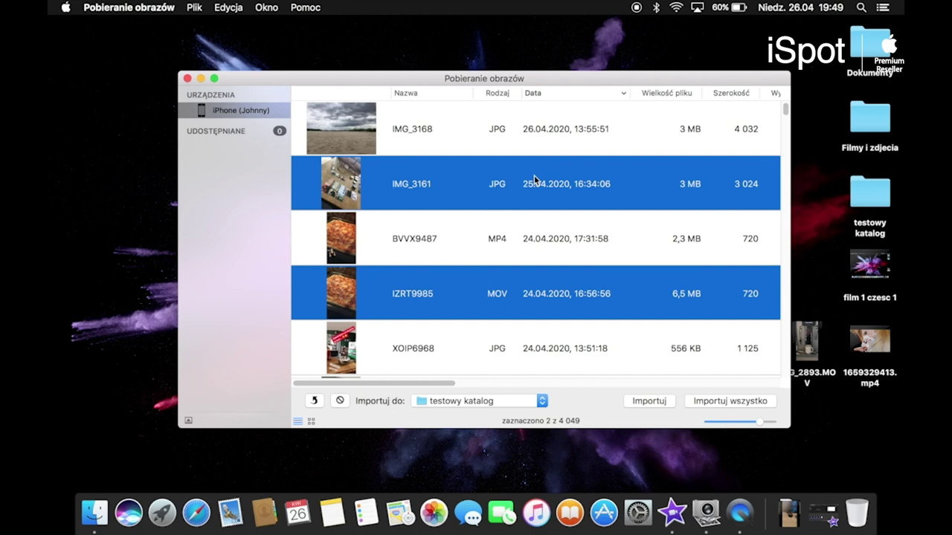
left_click(538, 251, "super")
left_click(537, 250, "super")
left_click(542, 188, "super")
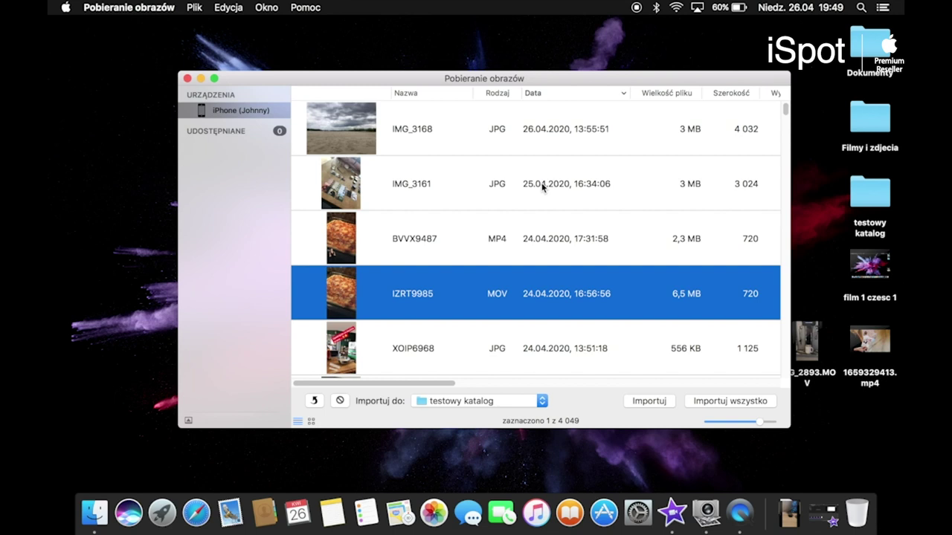
left_click(544, 132, "shift")
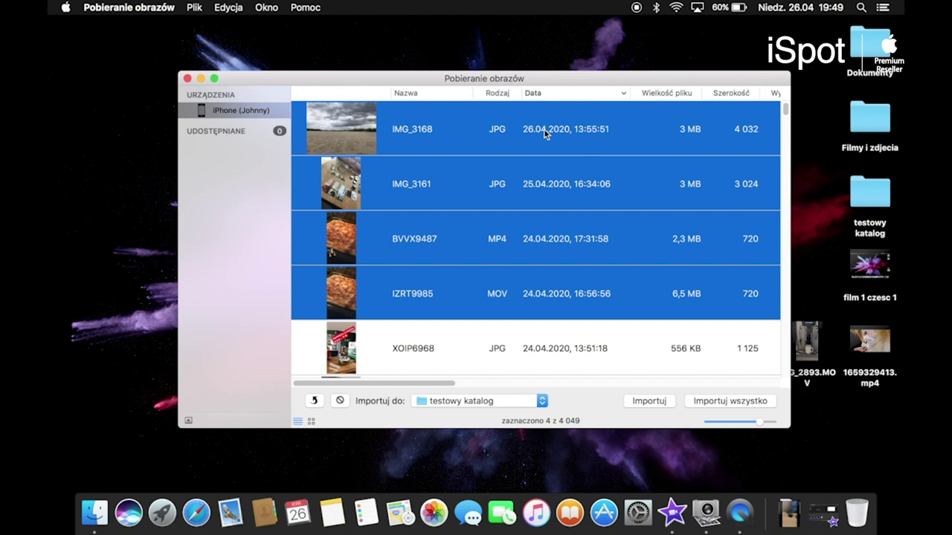
left_click(556, 255)
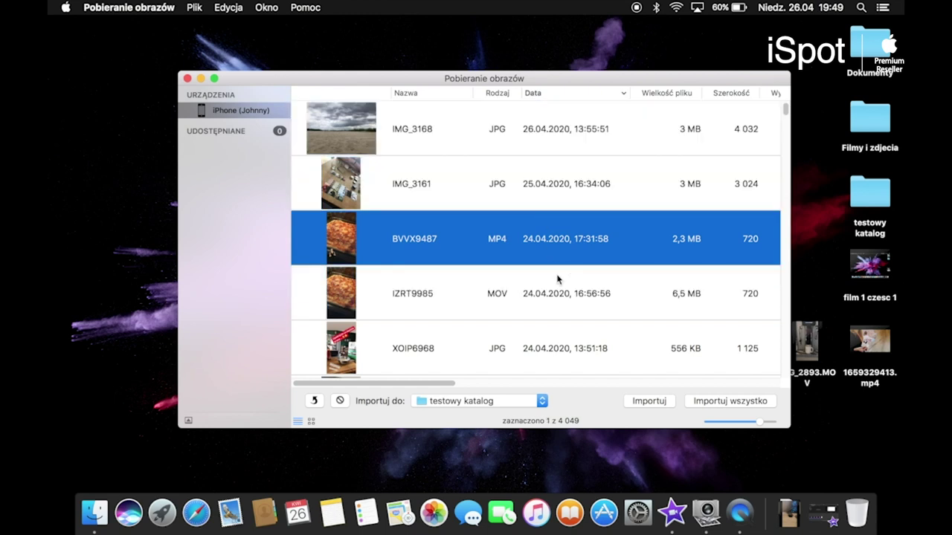
Import only the IZRT9985 video into testowy katalog and close the Pobieranie obrazów window
left_click(559, 303)
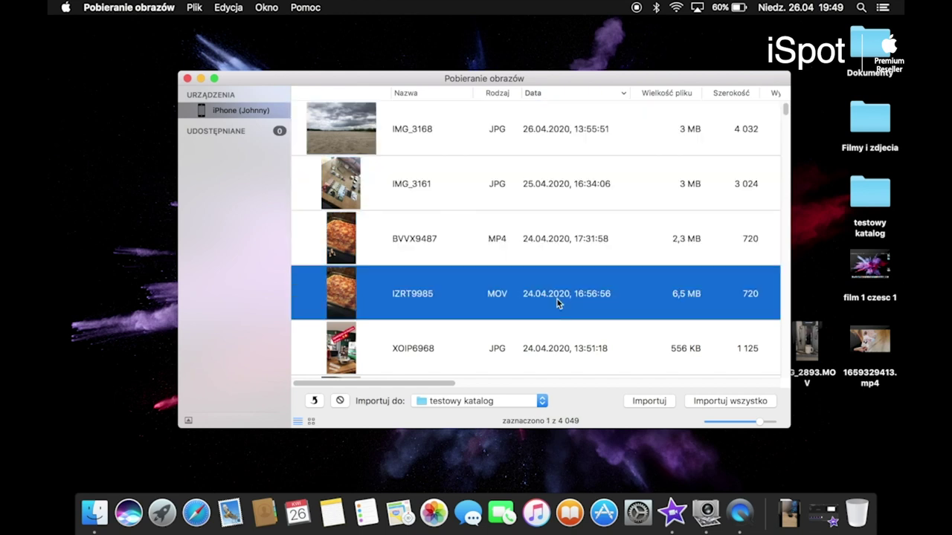
left_click(649, 403)
left_click(186, 79)
Open the testowy katalog folder on the desktop to check the imported files
left_click(878, 206)
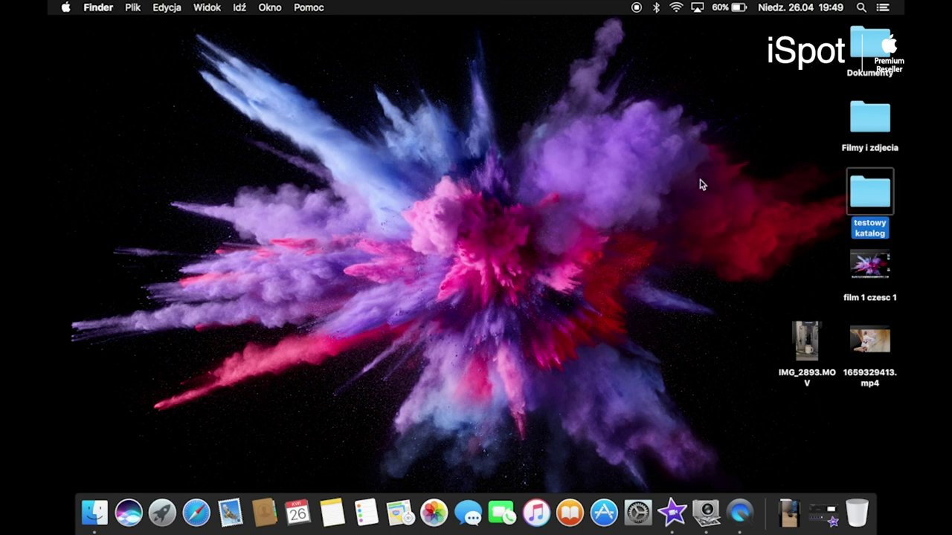
key("super+o")
left_click(431, 135)
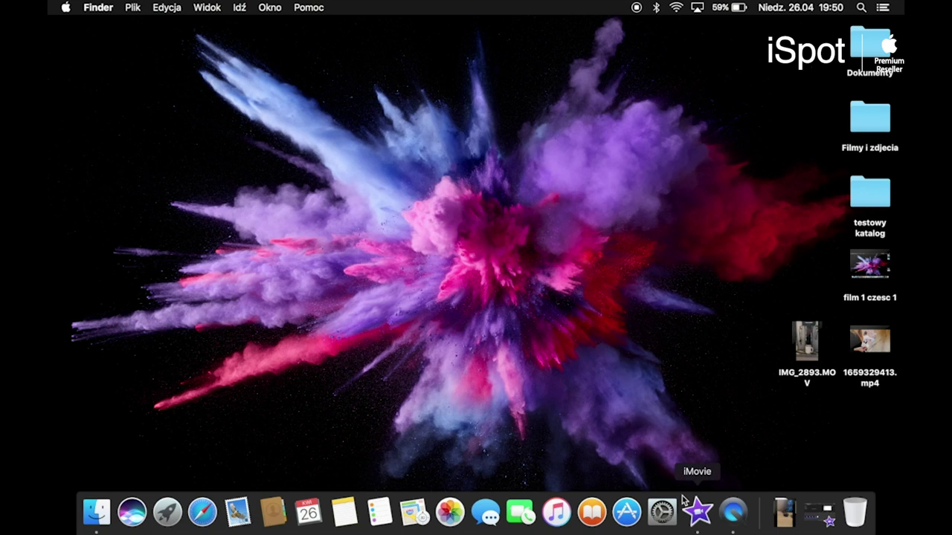
Switch to iMovie and leave the open project for the projects overview, keeping the name Mój film 1
left_click(697, 511)
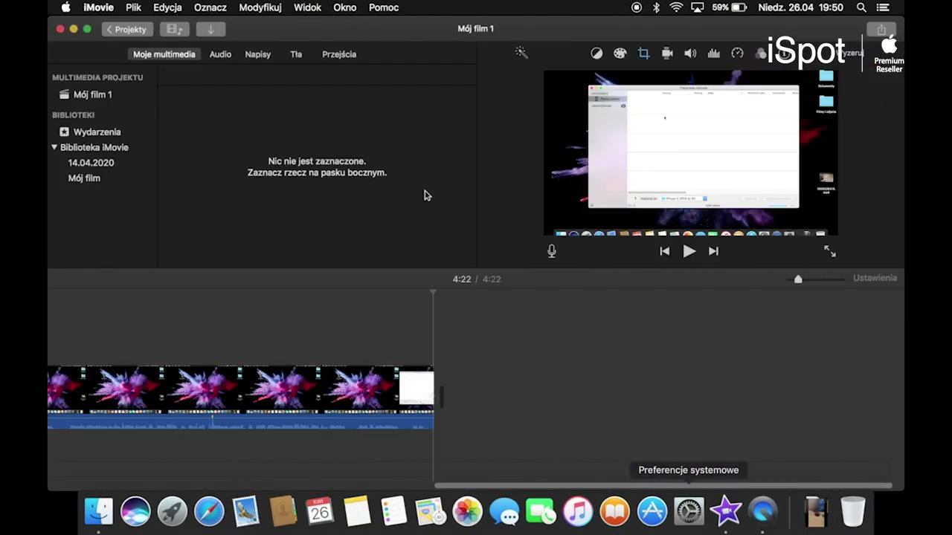
left_click(128, 29)
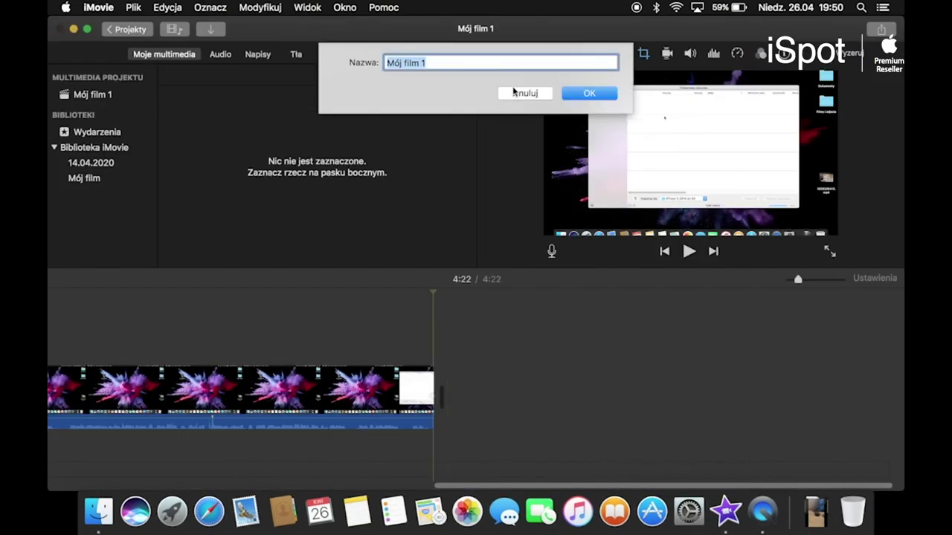
left_click(538, 94)
left_click(571, 93)
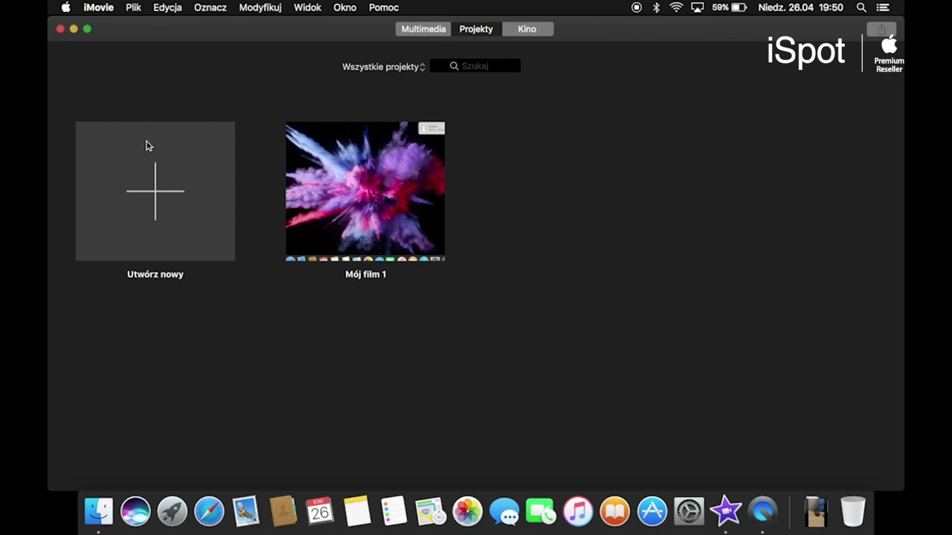
Create a new project of the Film type and show its own project media, Mój film 2
left_click(175, 208)
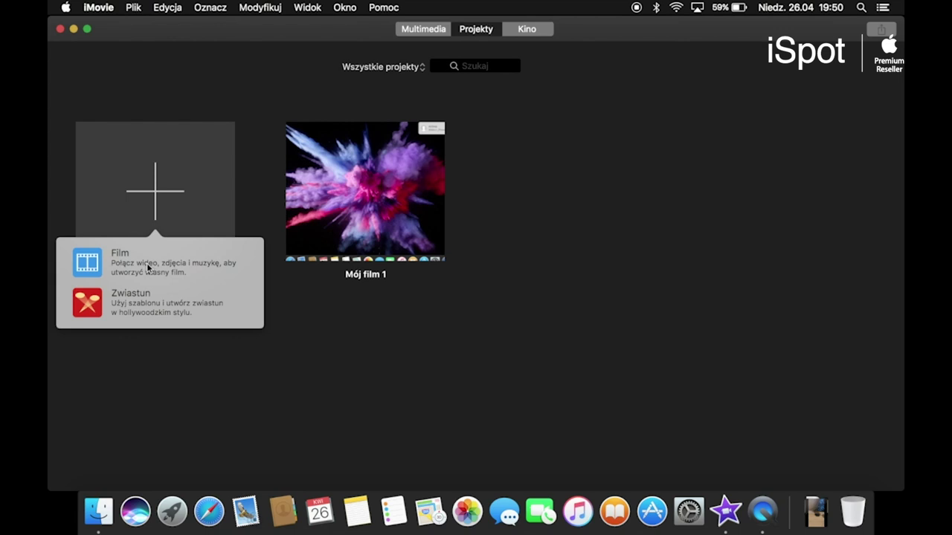
left_click(147, 265)
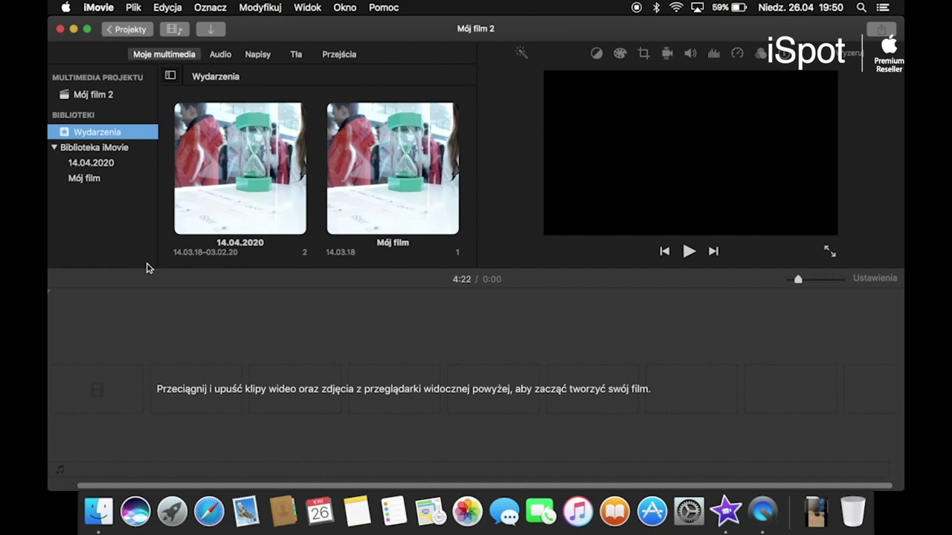
left_click(120, 95)
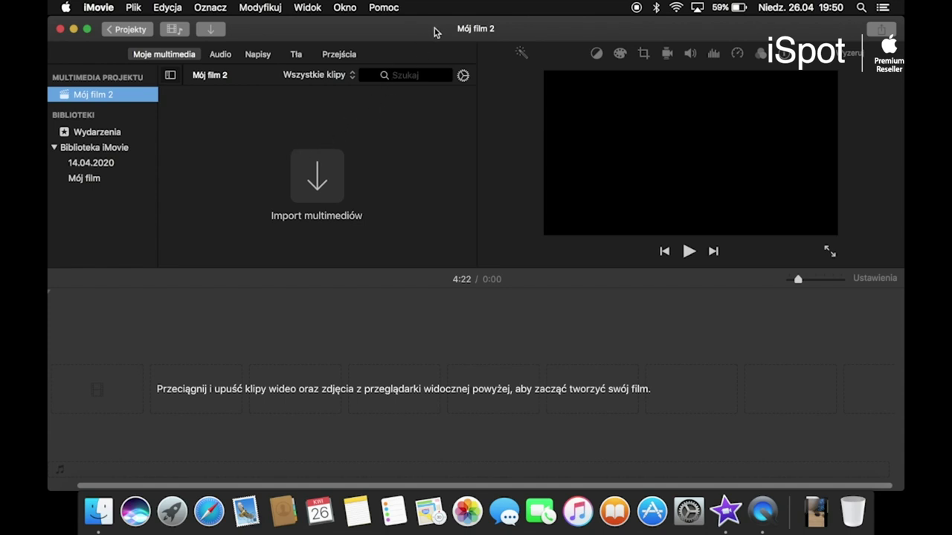
Import 1659329413.mp4 from the desktop into the Mój film 2 project media, moving the window aside and back
left_click_drag(429, 27, 275, 88)
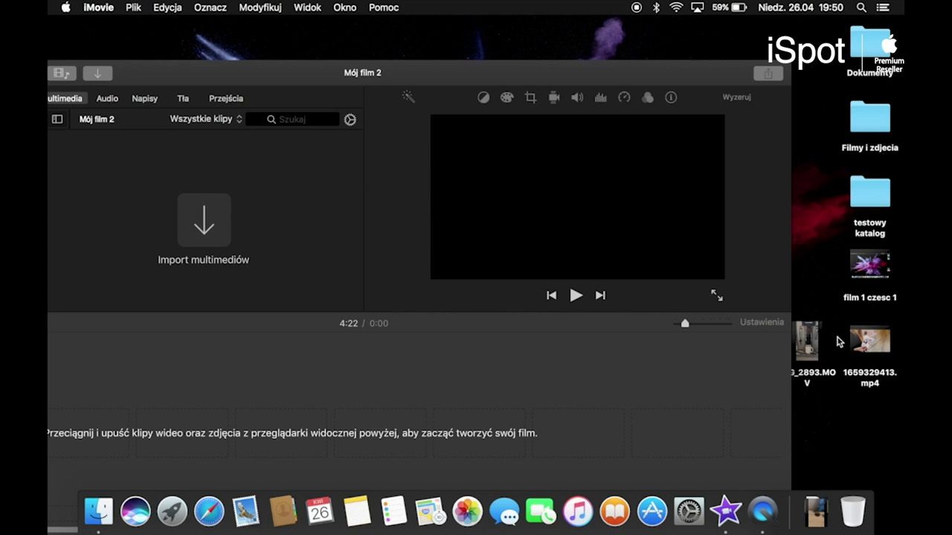
left_click(886, 340)
left_click_drag(886, 339, 200, 201)
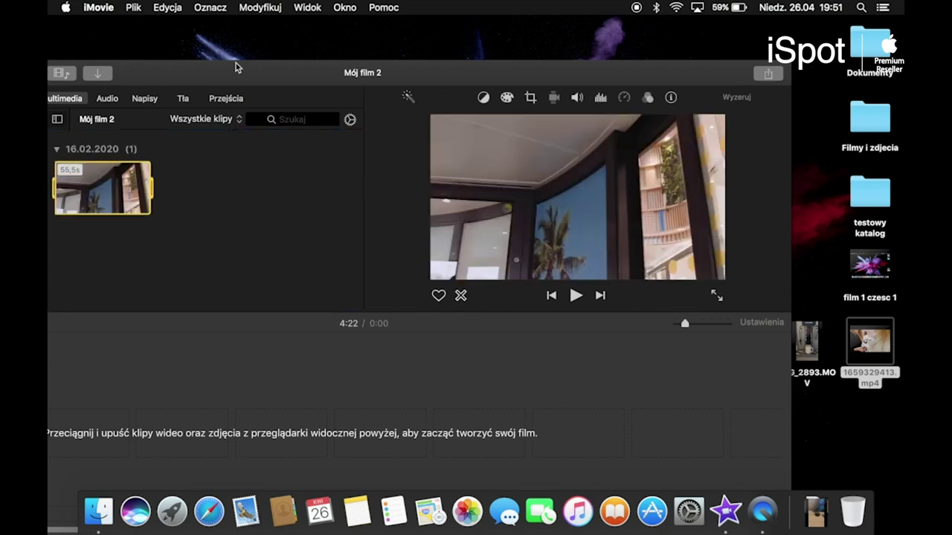
left_click_drag(235, 67, 359, 22)
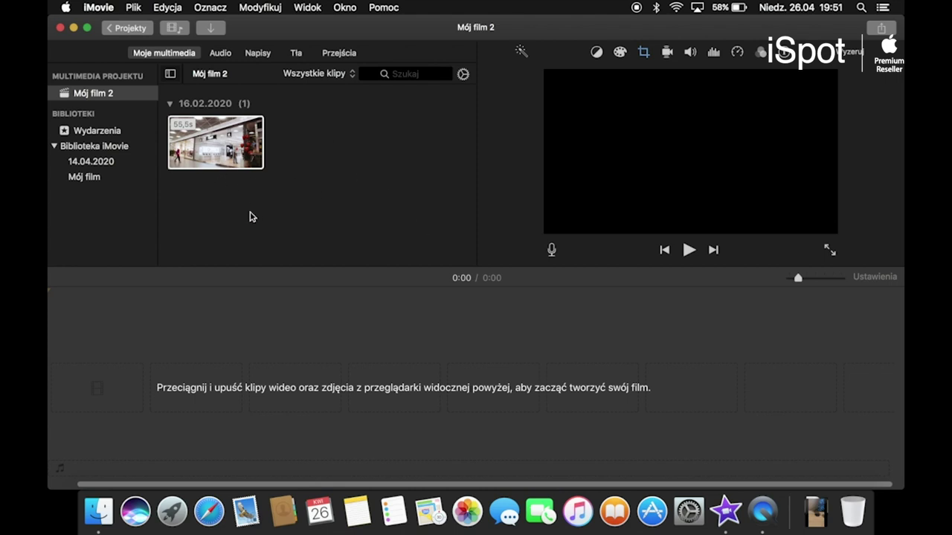
Look up the Importuj multimedia command as another way to import media, without running it
left_click(138, 7)
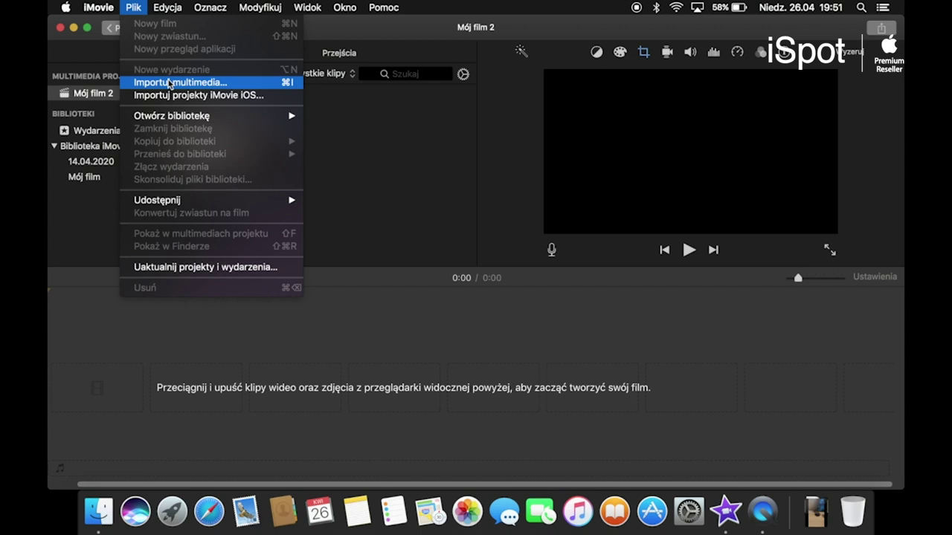
left_click(438, 205)
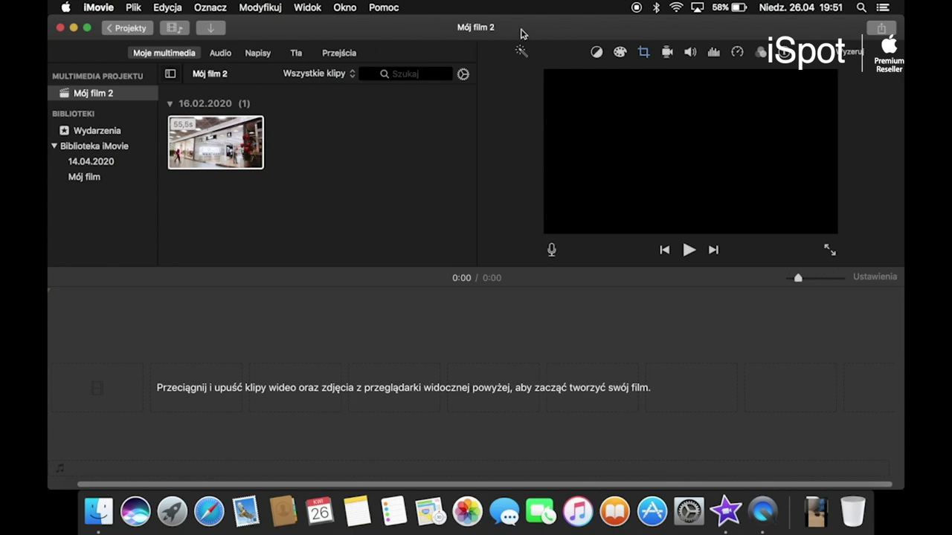
Move the Mój film 2 project window aside to uncover the video files on the desktop
left_click_drag(509, 35, 364, 102)
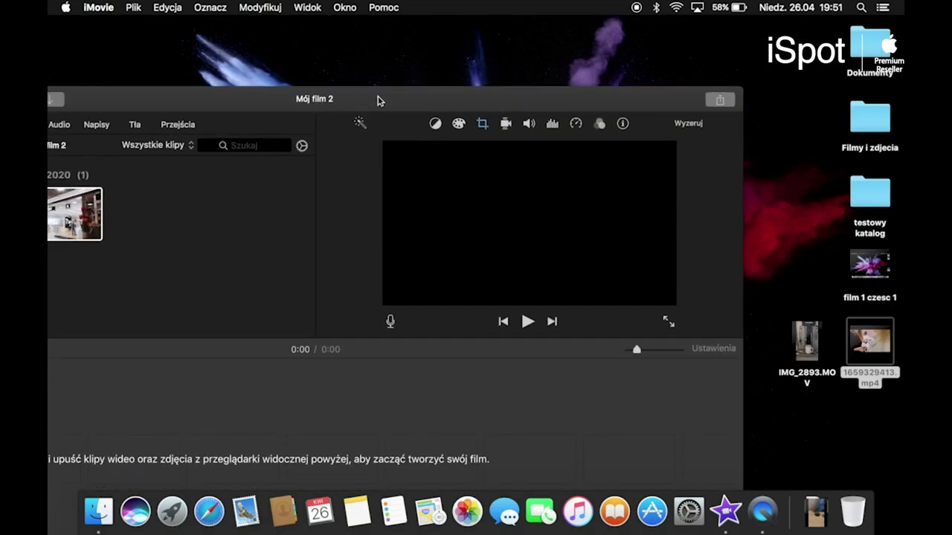